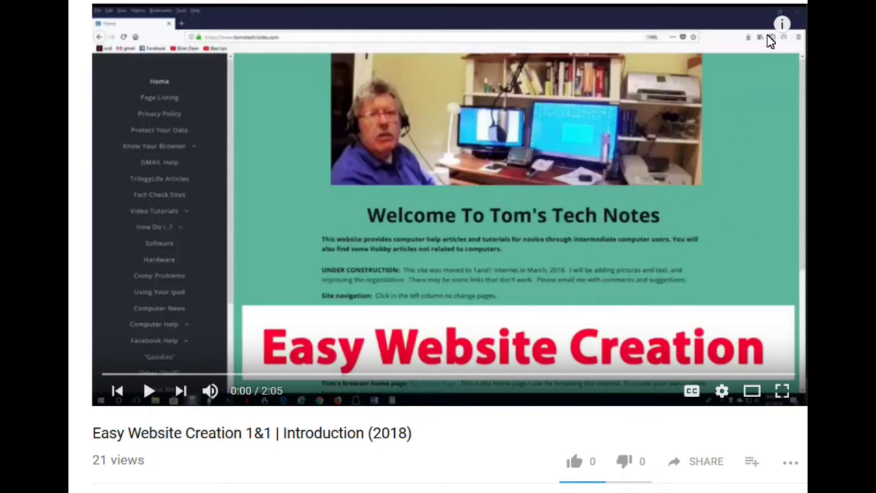
# Show the video's playlist card and load the Easy Website Creation (2018) playlist's Choose A Web Host video
pyautogui.click(782, 24)
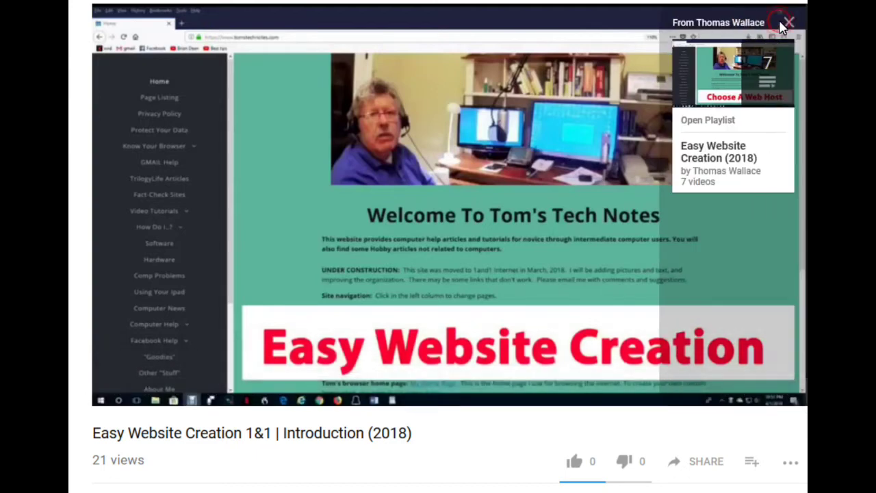
pyautogui.click(699, 156)
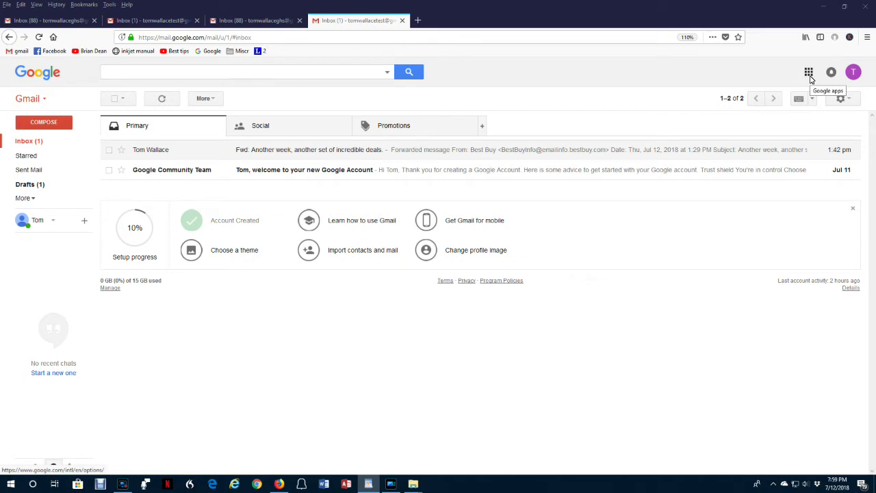
# Launch Google Contacts in a new tab from Gmail's apps grid
pyautogui.click(810, 78)
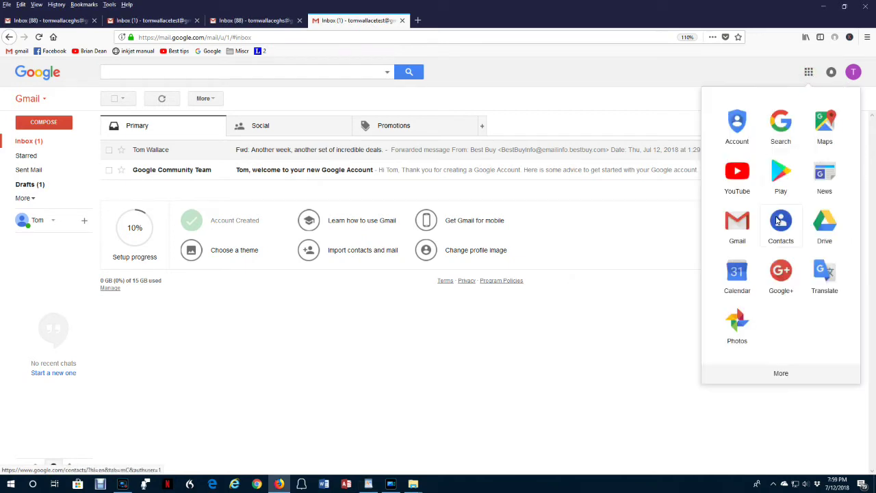
pyautogui.click(778, 220)
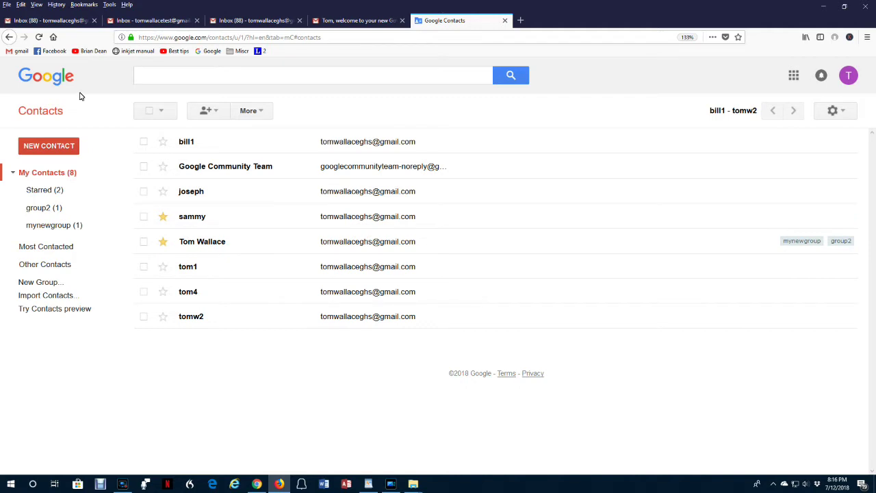
pyautogui.click(38, 149)
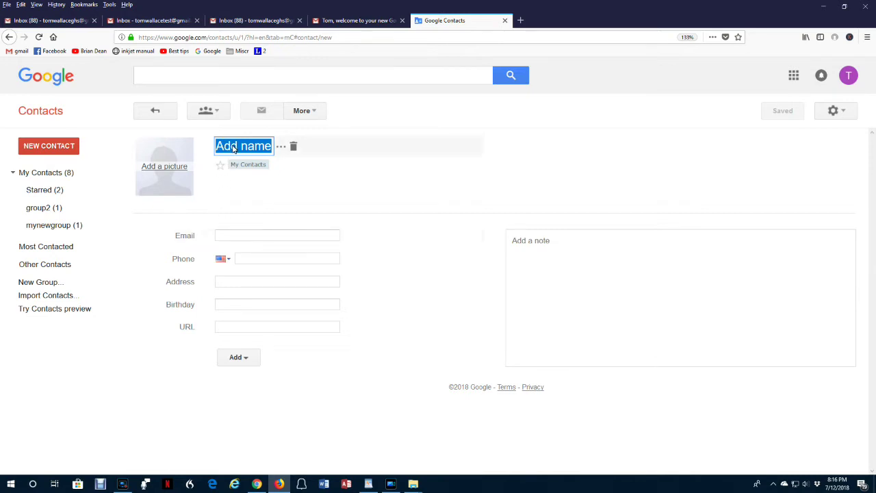
pyautogui.click(227, 235)
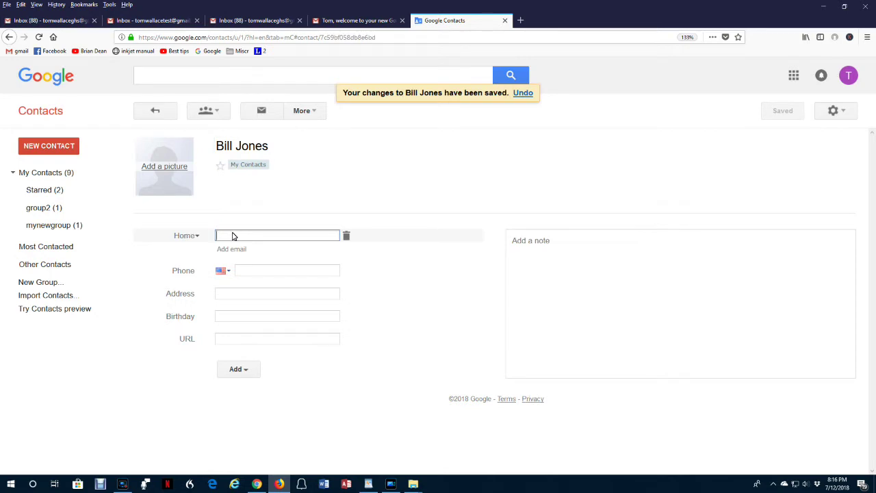
pyautogui.hotkey('ctrl', 'v')
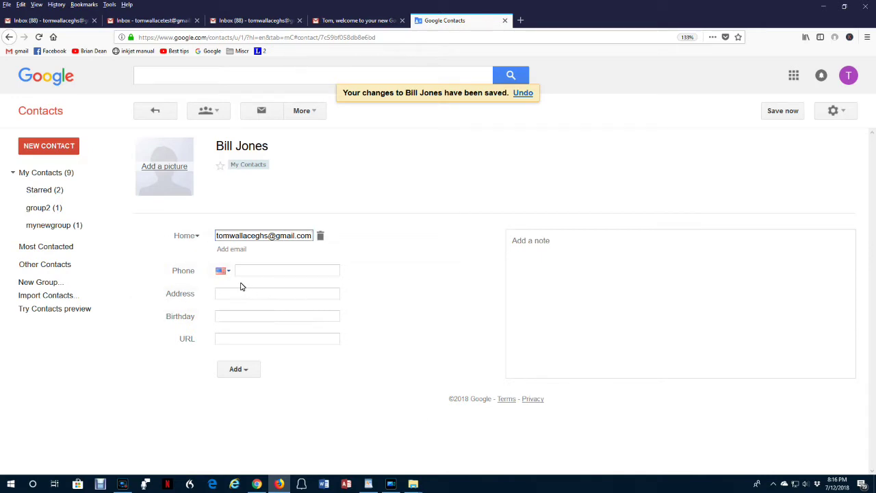
pyautogui.click(249, 370)
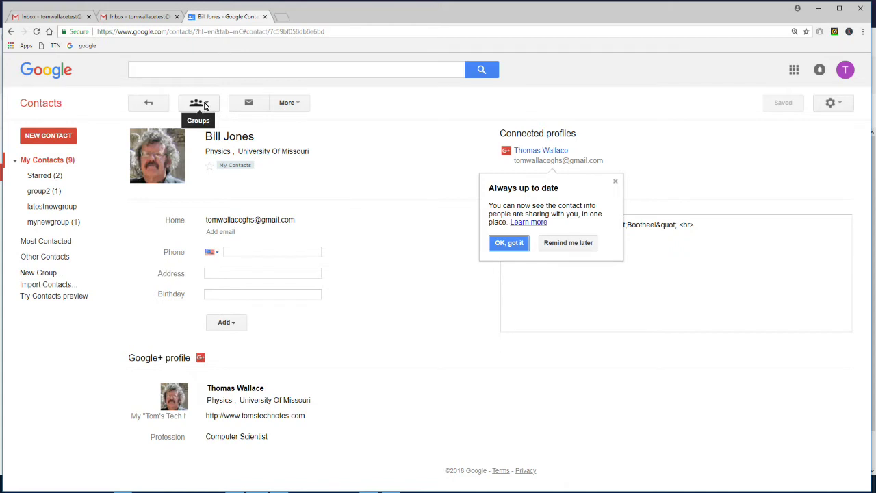
pyautogui.click(208, 106)
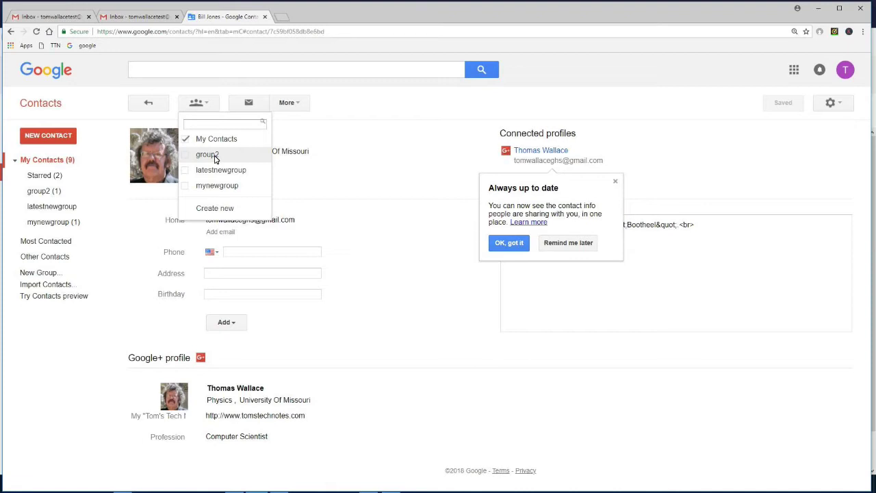
pyautogui.click(215, 157)
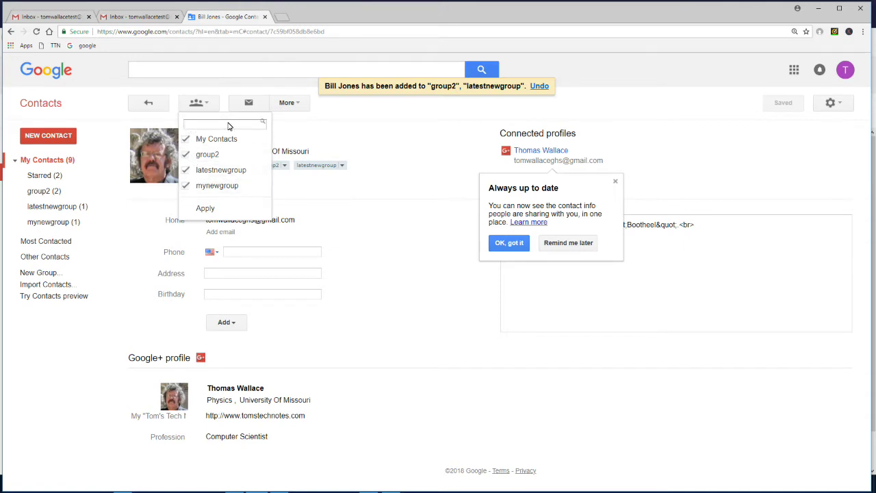
pyautogui.click(376, 233)
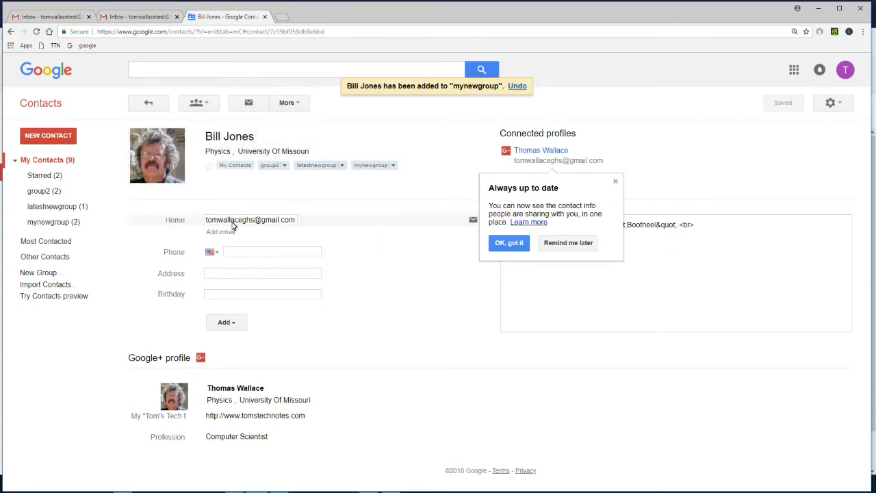
pyautogui.moveTo(278, 223)
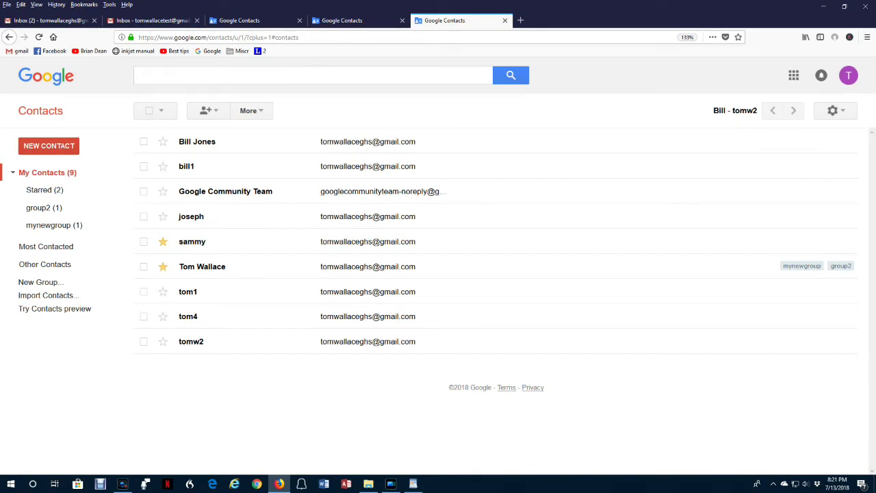
pyautogui.click(828, 110)
pyautogui.click(831, 131)
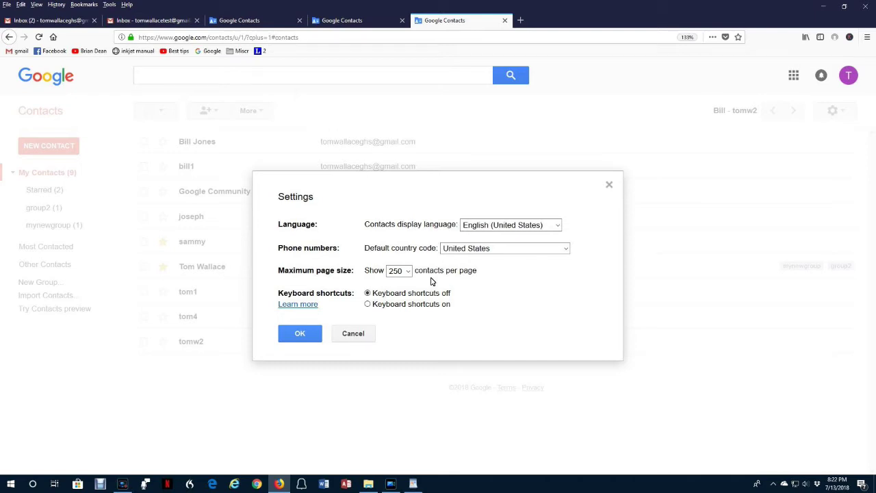
pyautogui.click(609, 184)
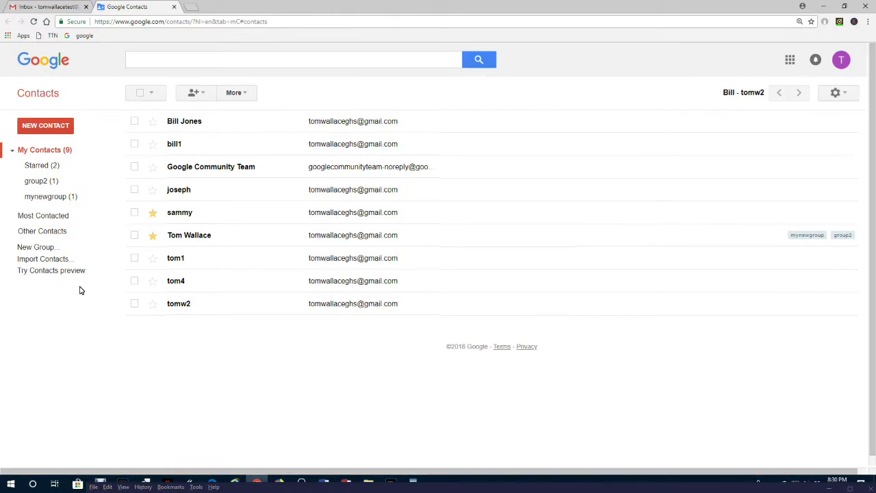
# Switch to the Contacts preview and show bill1's actions and labels
pyautogui.click(59, 270)
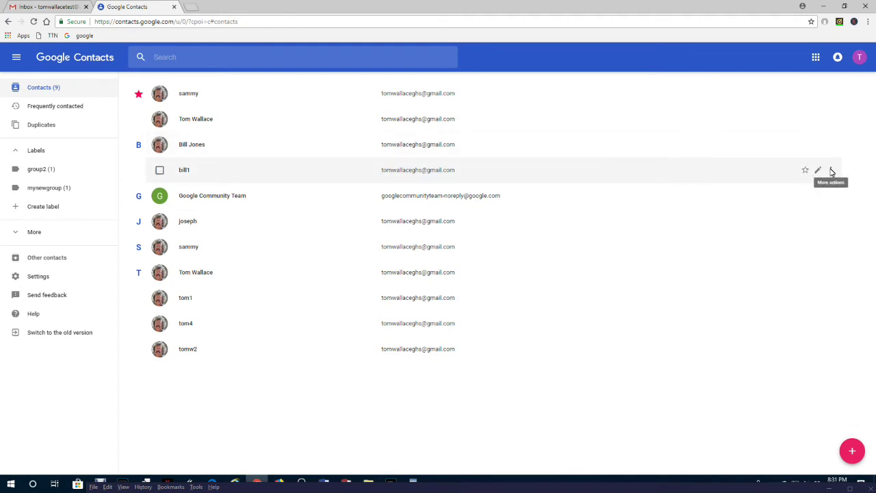
pyautogui.click(831, 171)
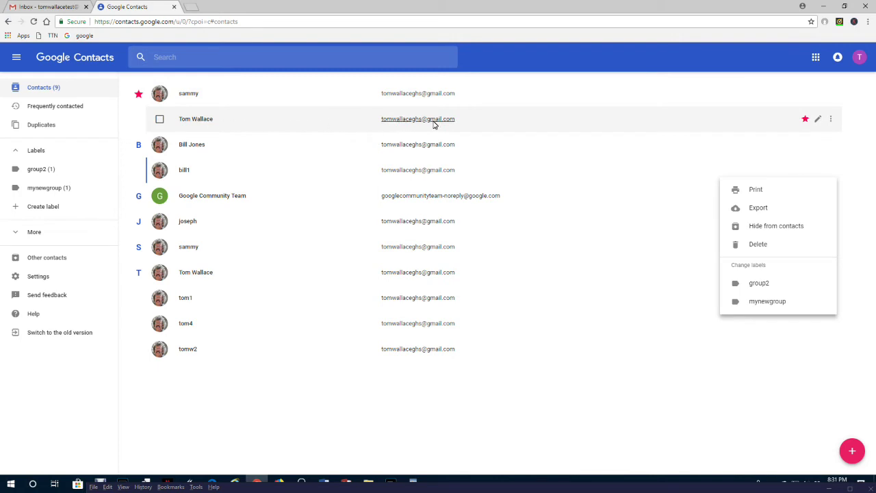
pyautogui.click(830, 119)
pyautogui.click(830, 119)
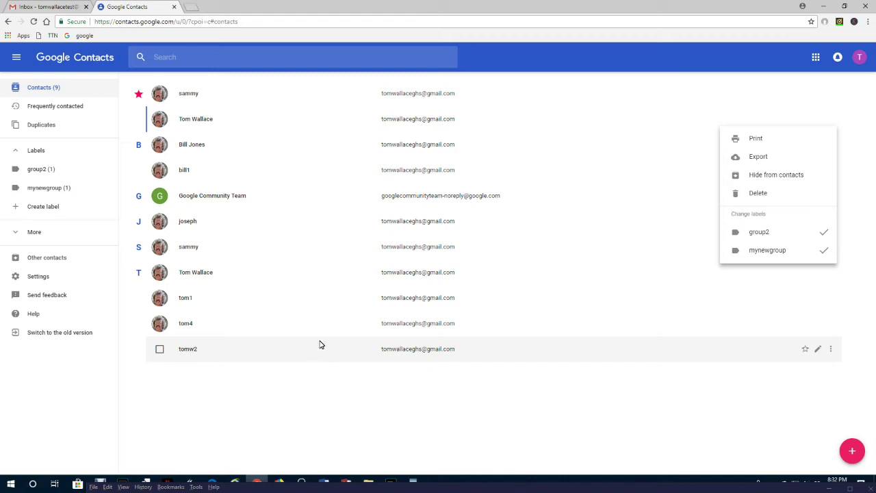
pyautogui.click(60, 333)
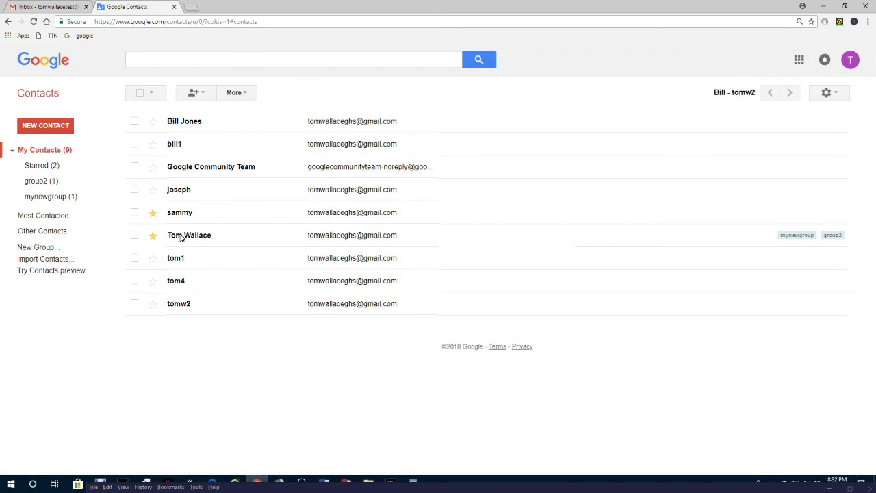
# Leave Google Contacts for the Gmail inbox
pyautogui.moveTo(178, 237)
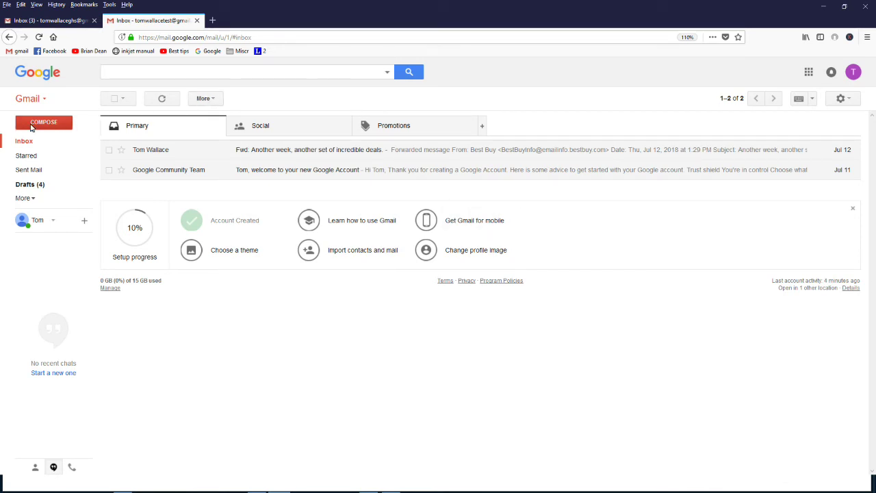
# Start a new message, add the suggested bill1 as recipient, then remove it
pyautogui.click(48, 128)
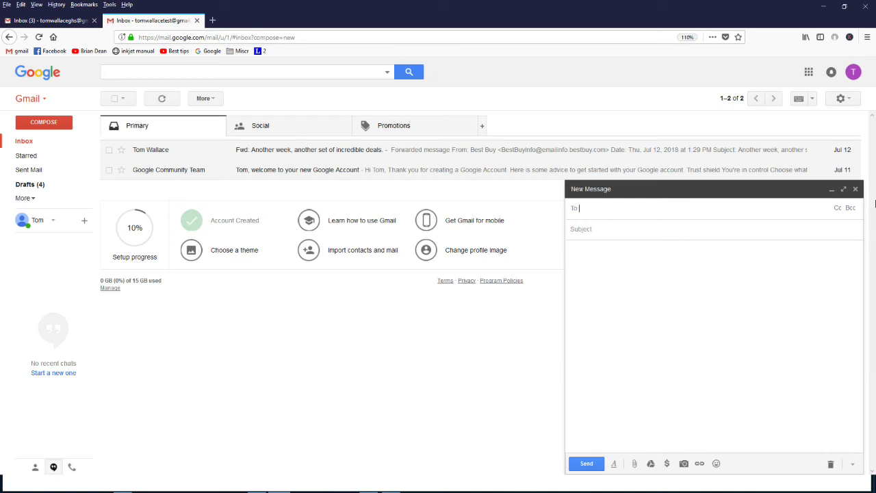
pyautogui.write('b')
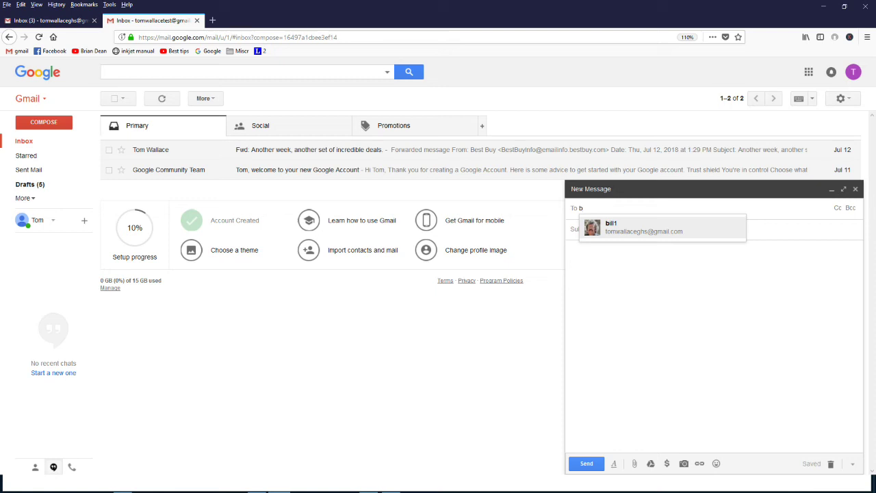
pyautogui.click(628, 227)
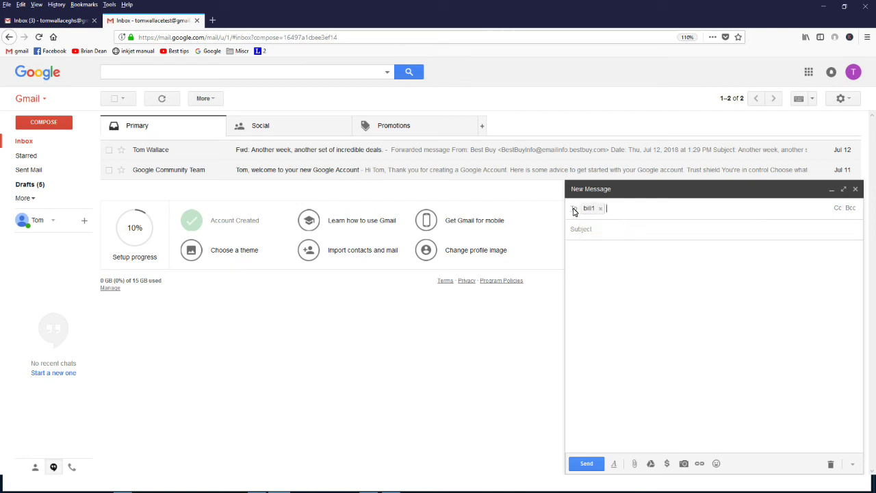
pyautogui.moveTo(588, 213)
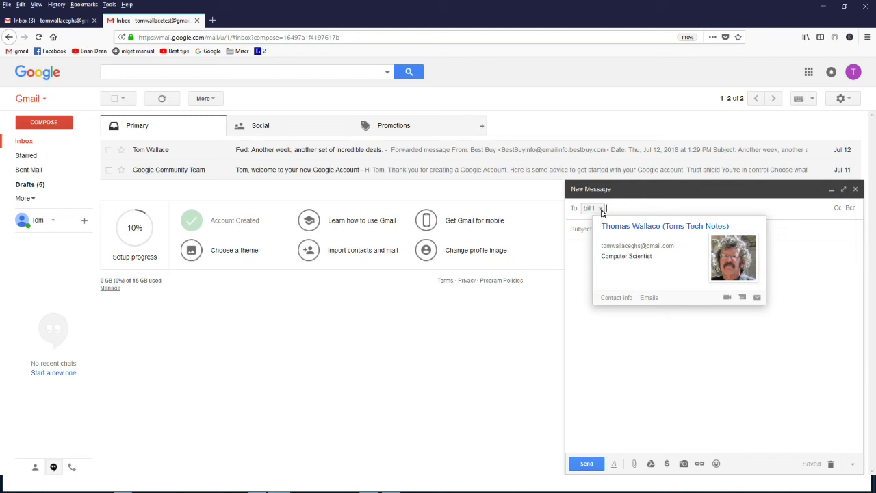
pyautogui.click(599, 209)
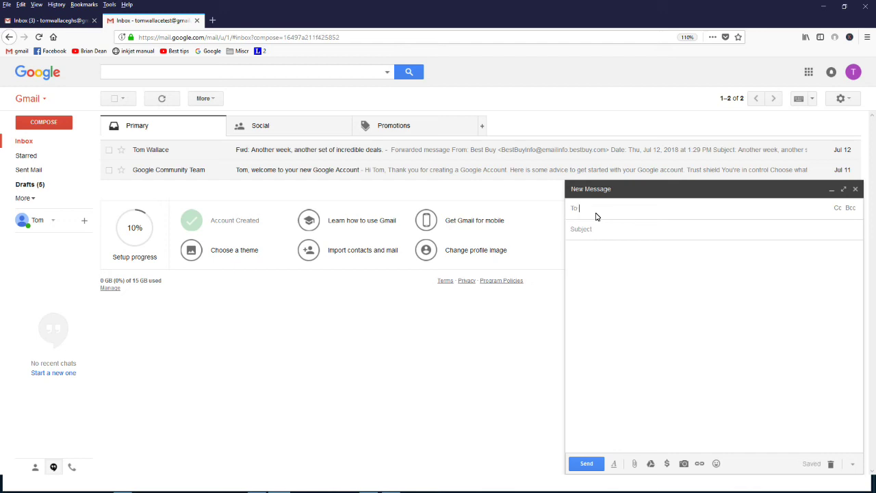
# Add Google Community Team as a recipient, then remove it again
pyautogui.write('t')
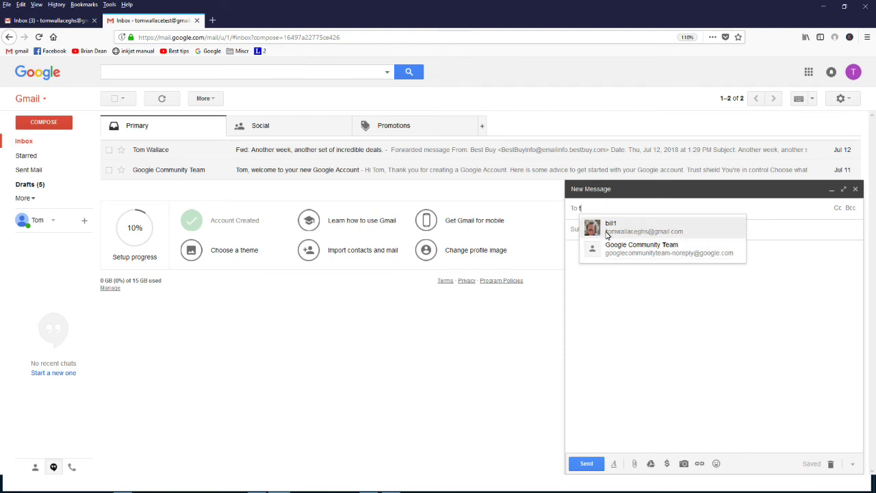
pyautogui.click(641, 248)
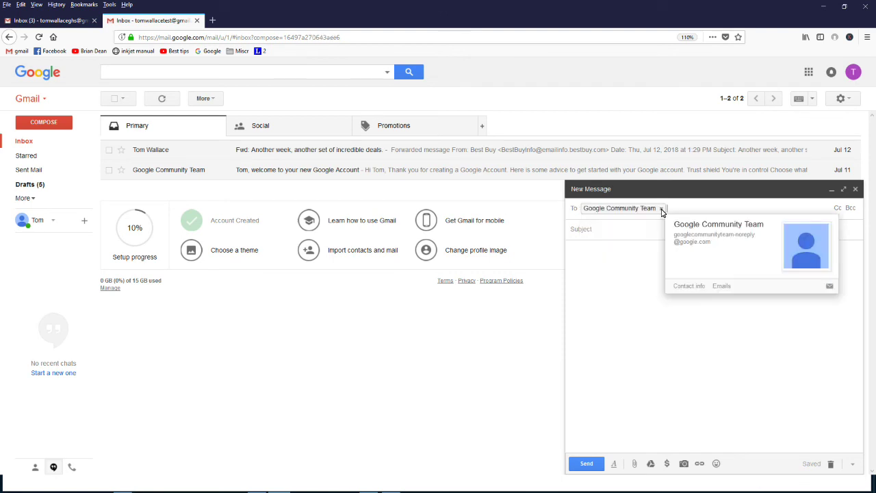
pyautogui.click(660, 209)
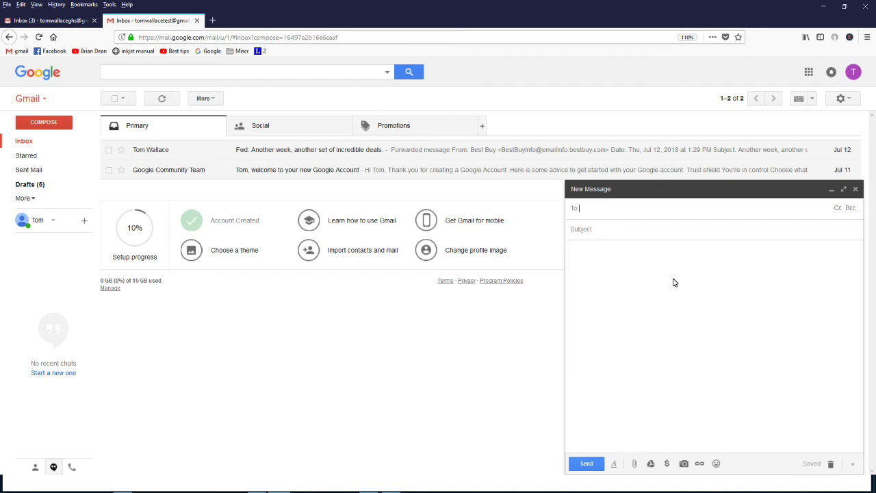
# Address the message to the group2 group so both its members become recipients
pyautogui.write('g')
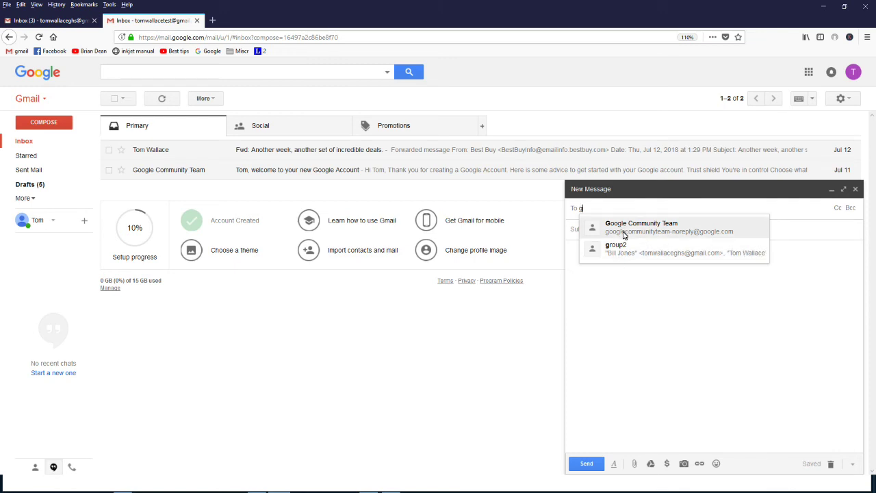
pyautogui.click(612, 251)
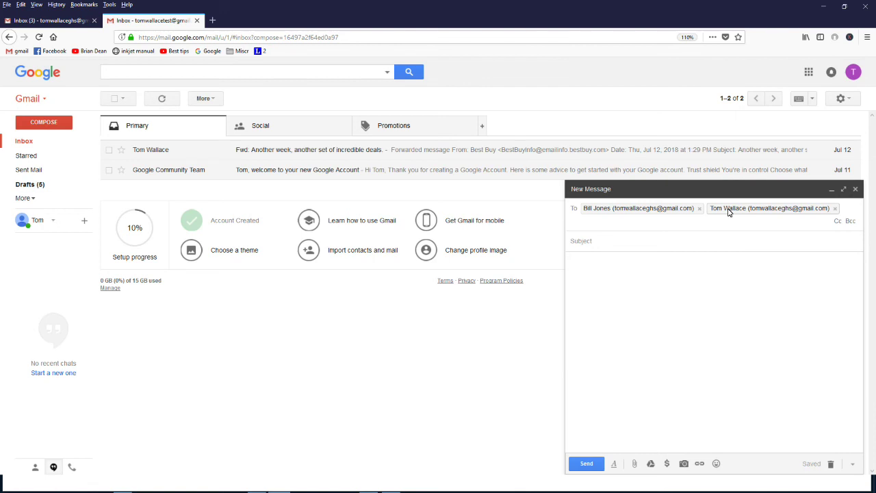
pyautogui.moveTo(728, 212)
pyautogui.moveTo(589, 210)
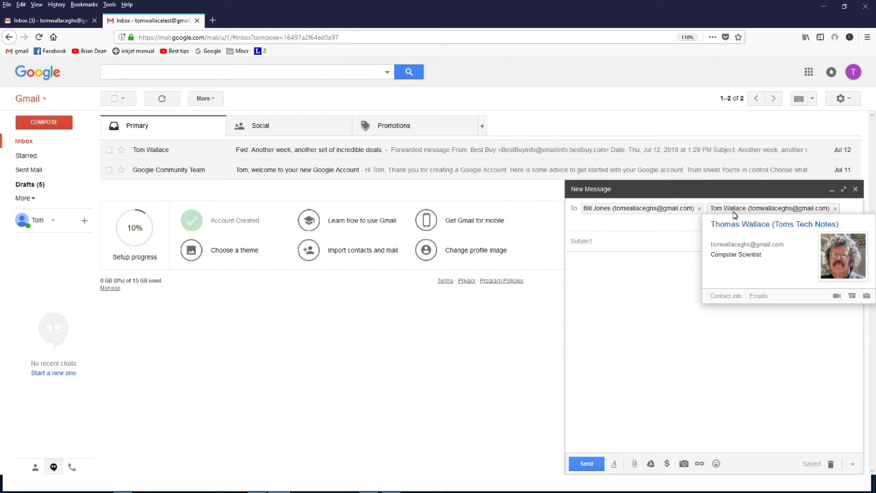
pyautogui.click(620, 282)
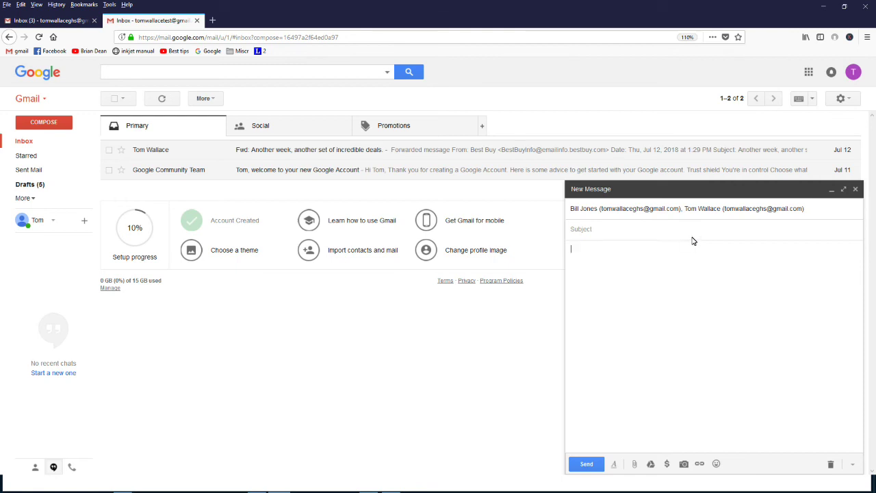
# Discard the group-addressed draft, start a blank message and add its Bcc line
pyautogui.click(856, 190)
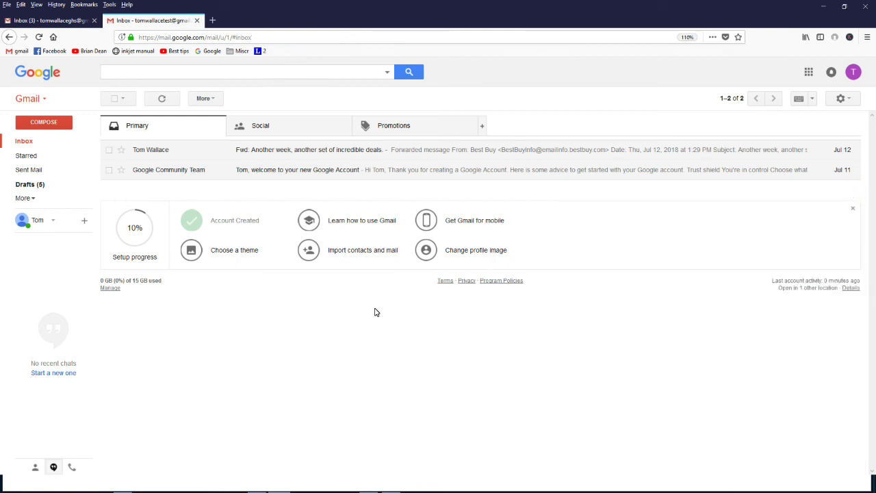
pyautogui.press('c')
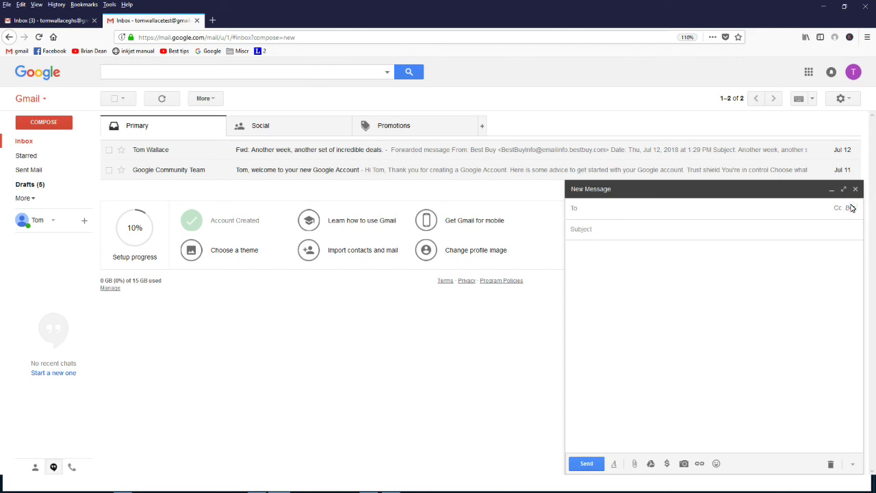
pyautogui.click(850, 209)
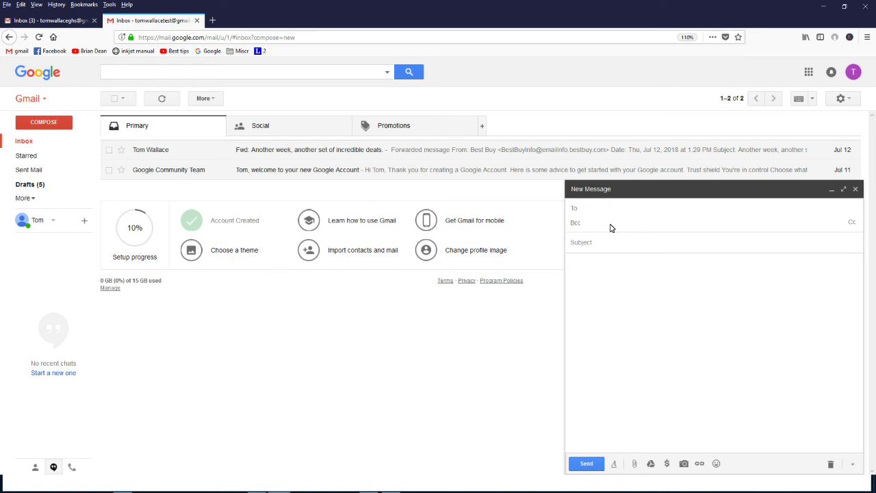
# Paste both group2 contacts onto the Bcc line and reveal an empty Cc line
pyautogui.hotkey('ctrl', 'v')
pyautogui.click(603, 209)
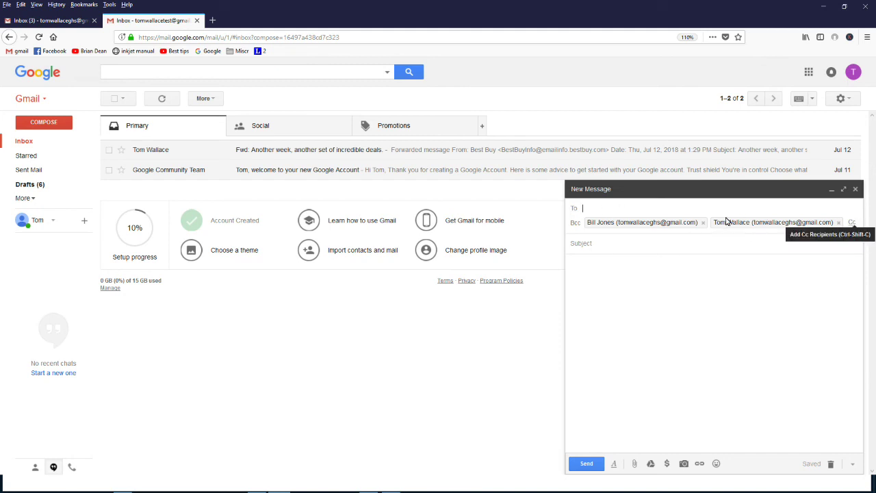
pyautogui.click(853, 223)
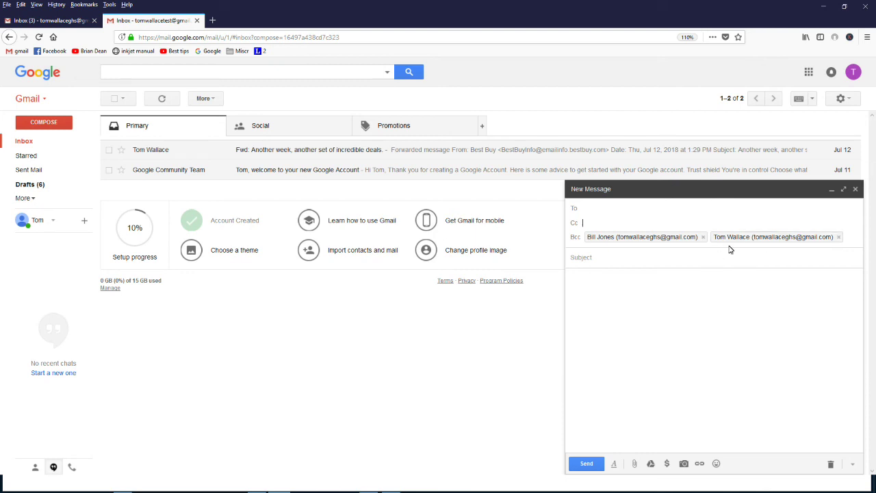
# Paste the extra recipient's e-mail address into the Cc field
pyautogui.hotkey('ctrl', 'v')
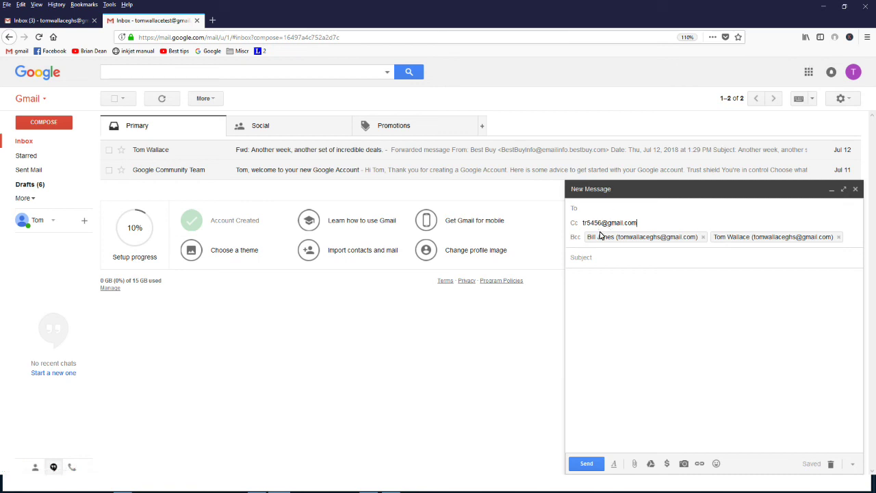
pyautogui.moveTo(626, 238)
pyautogui.moveTo(744, 240)
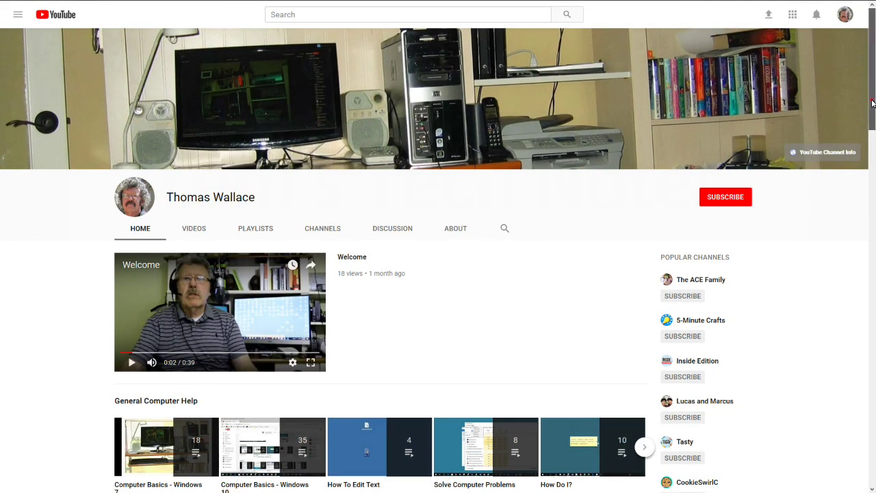
pyautogui.moveTo(873, 103); pyautogui.dragTo(873, 151)
pyautogui.scroll(-5, 873, 151)
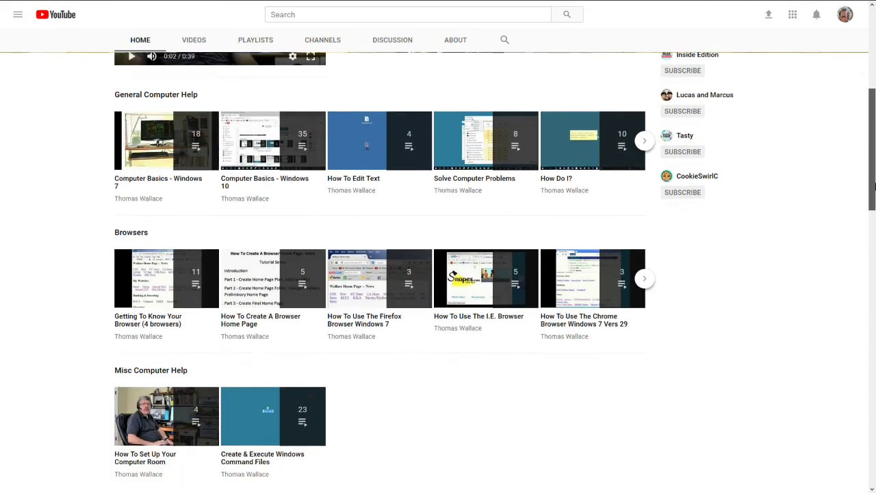
pyautogui.moveTo(874, 172); pyautogui.dragTo(866, 55)
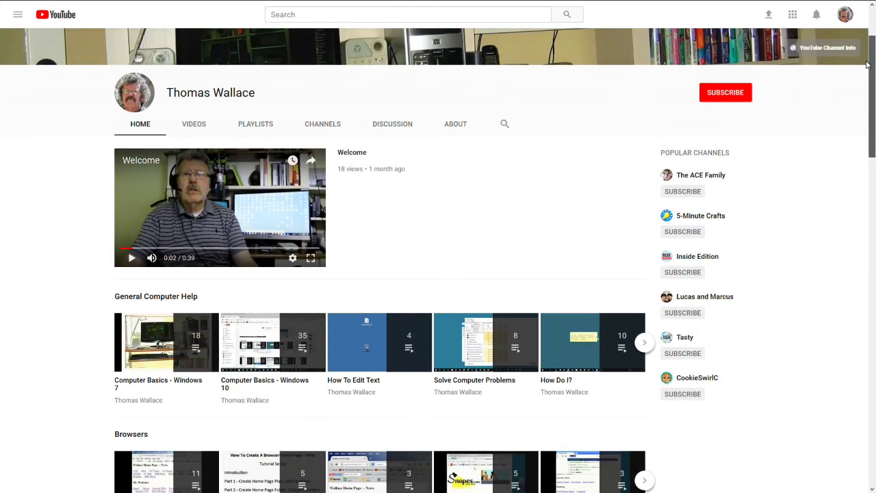